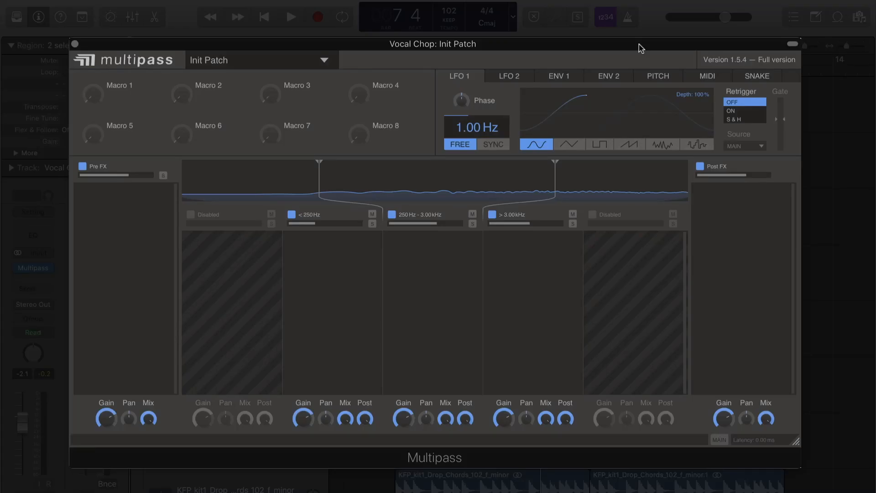
- Play the vocal chop through the three-band split
key("space")
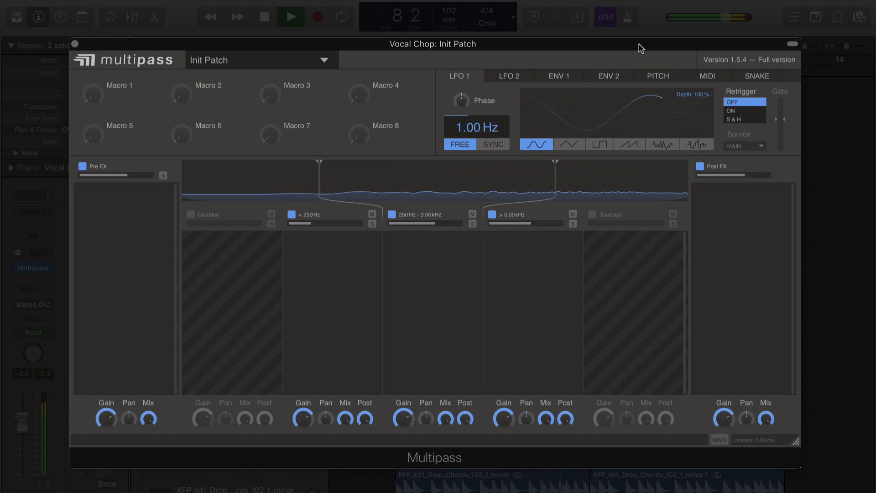
- Put a Reverb on the mid band and raise its low crossover to about 992 Hz
left_click(431, 243)
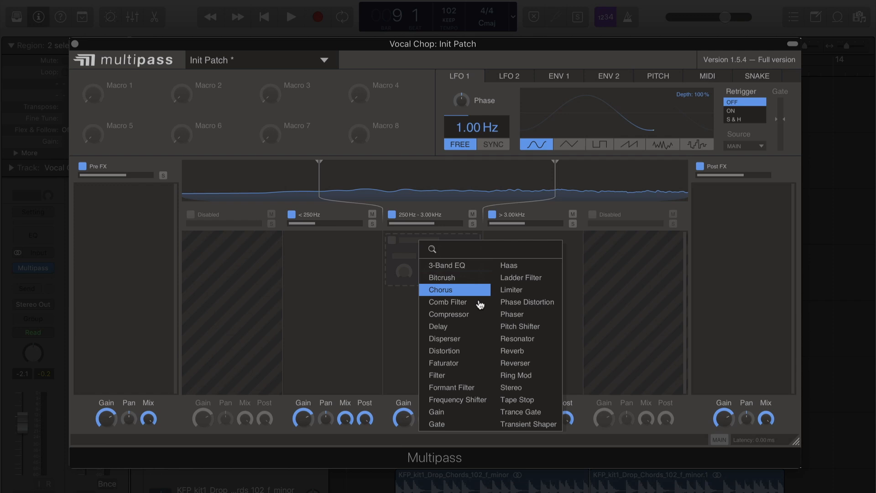
left_click(513, 353)
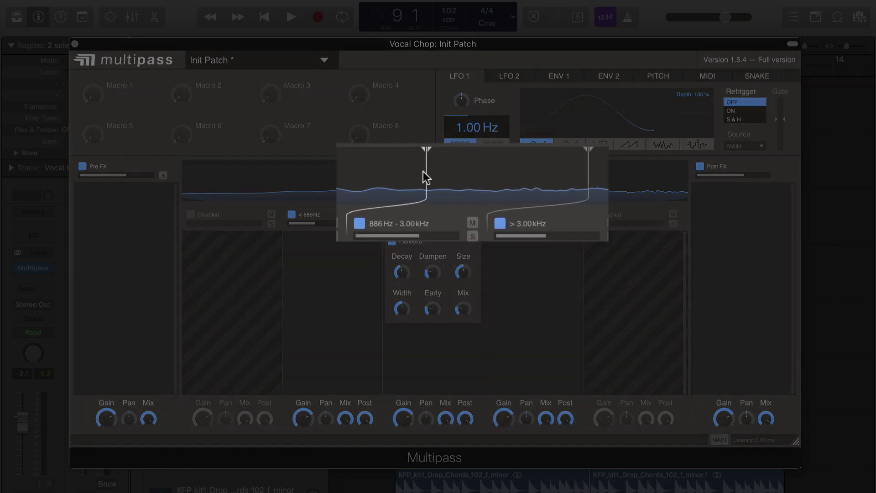
left_click_drag(319, 166, 429, 175)
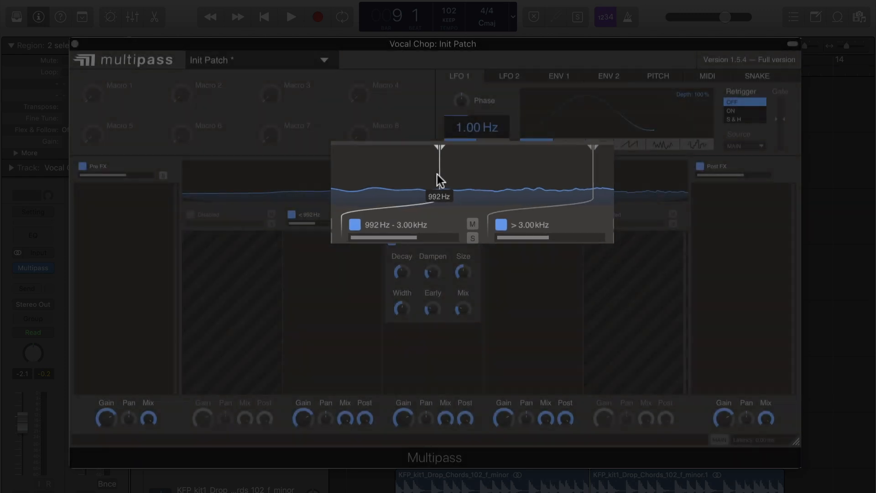
key("space")
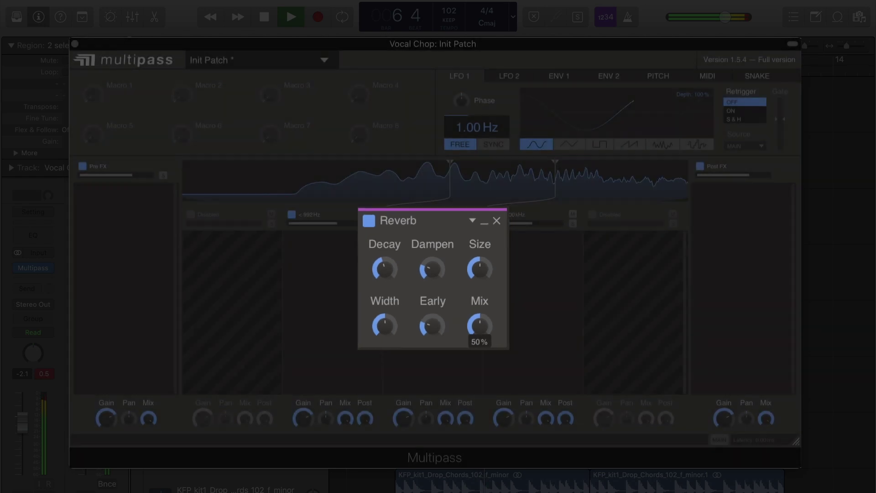
- Add a Reverser after the reverb on the mid band, then stop playback
left_click(463, 277)
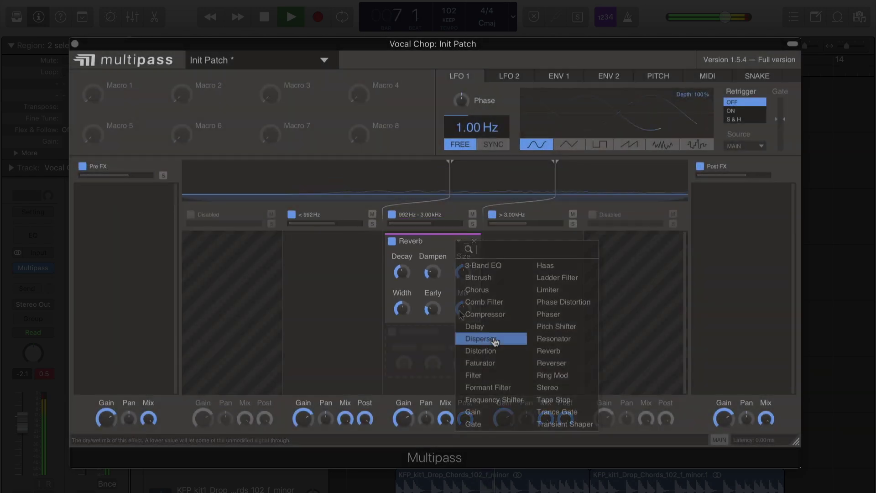
left_click(558, 351)
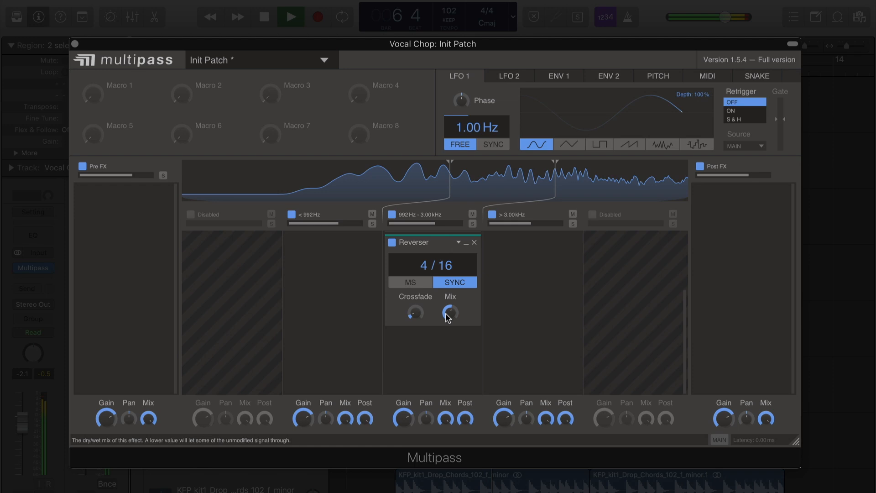
key("super+z")
key("space")
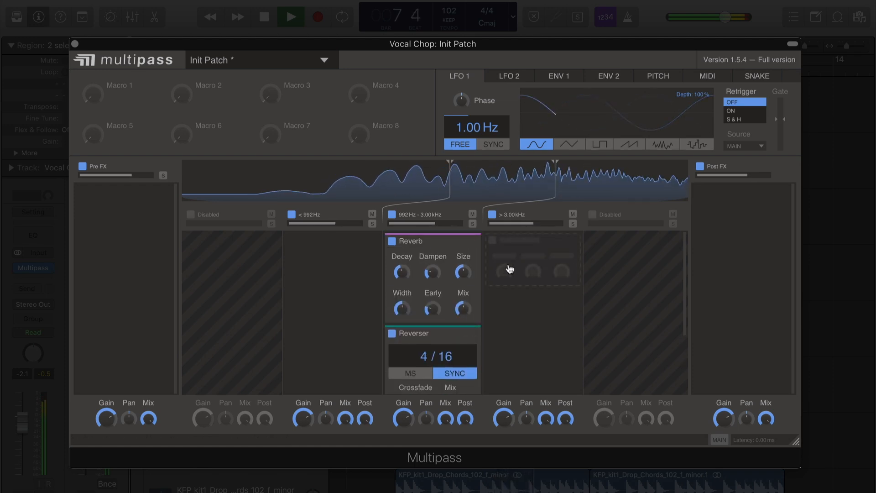
- Put a Distortion in Saturate mode on the low band below 992 Hz and audition it
left_click(332, 270)
left_click(356, 351)
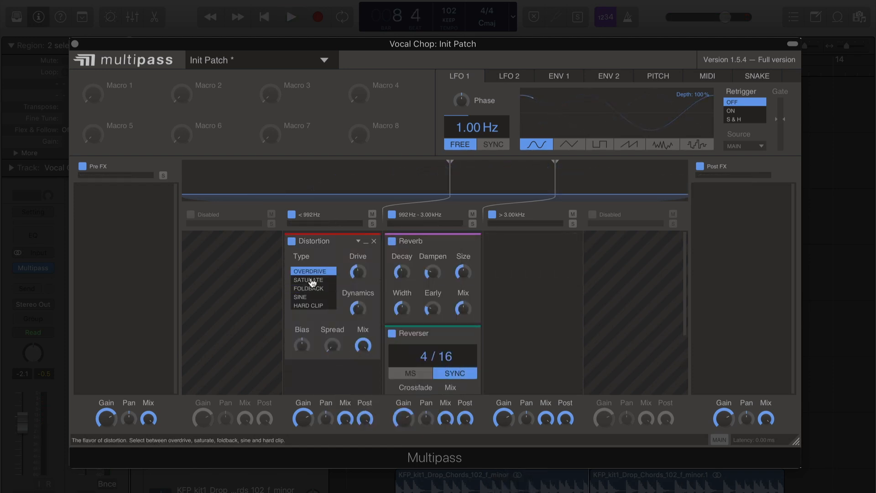
left_click(312, 281)
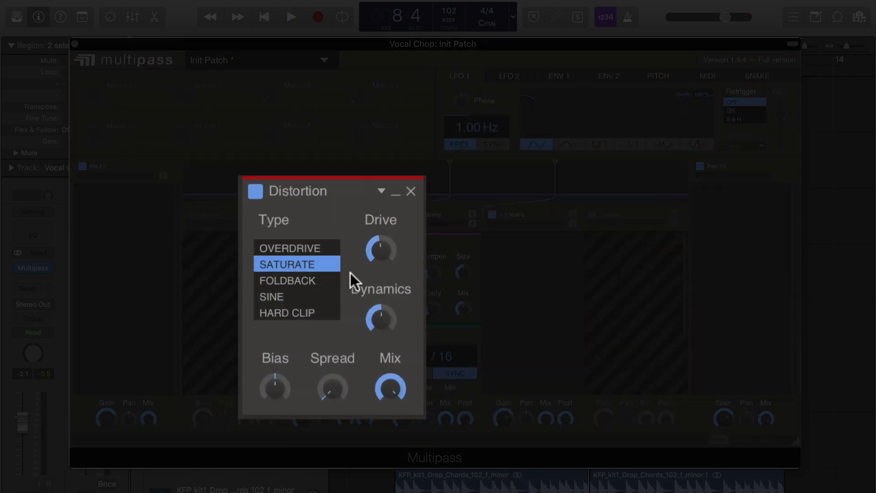
key("space")
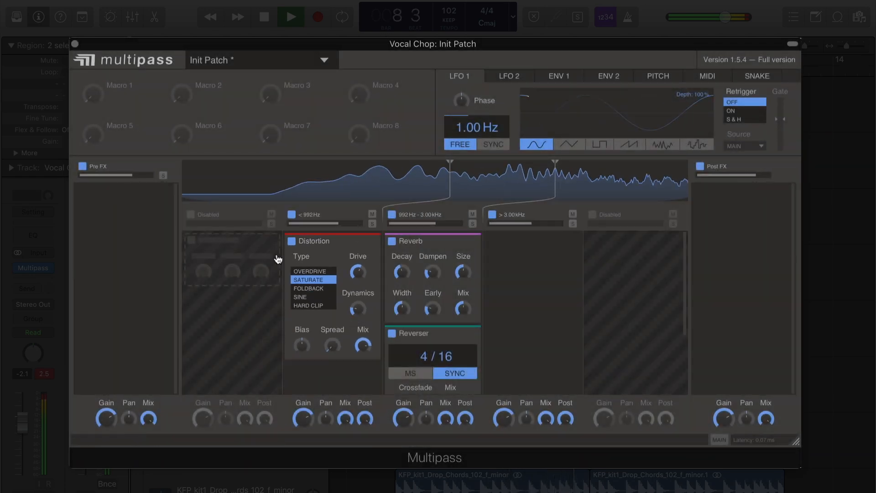
- Put a tempo-synced Delay on the high band above 3 kHz
left_click(533, 245)
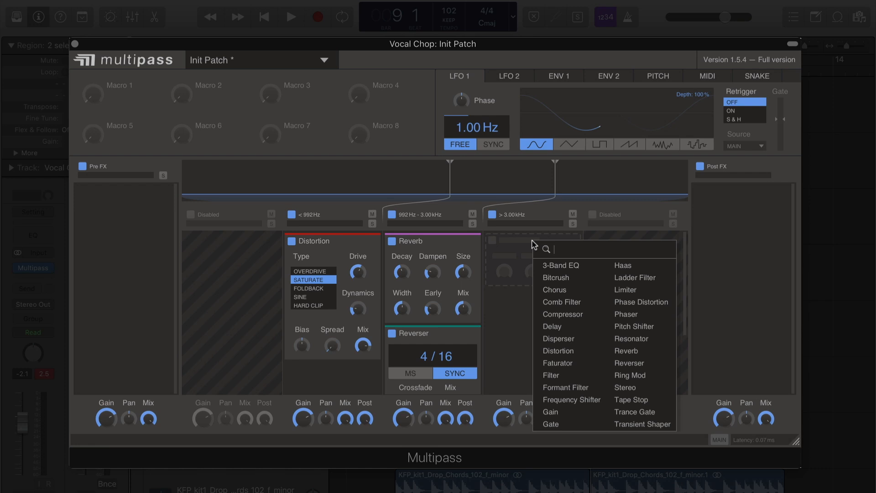
left_click(568, 327)
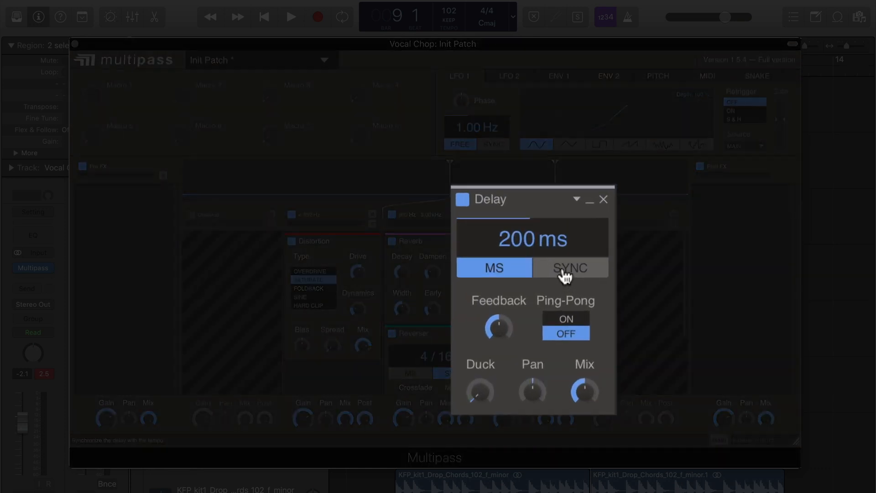
left_click(560, 274)
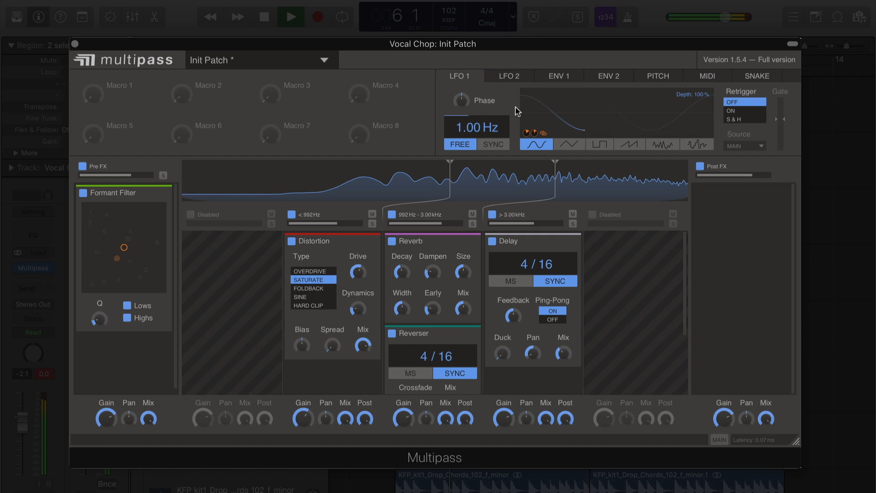
- Sync LFO 1 to tempo and add a Gain module in the Post FX chain, then audition the patch
left_click(492, 144)
key("space")
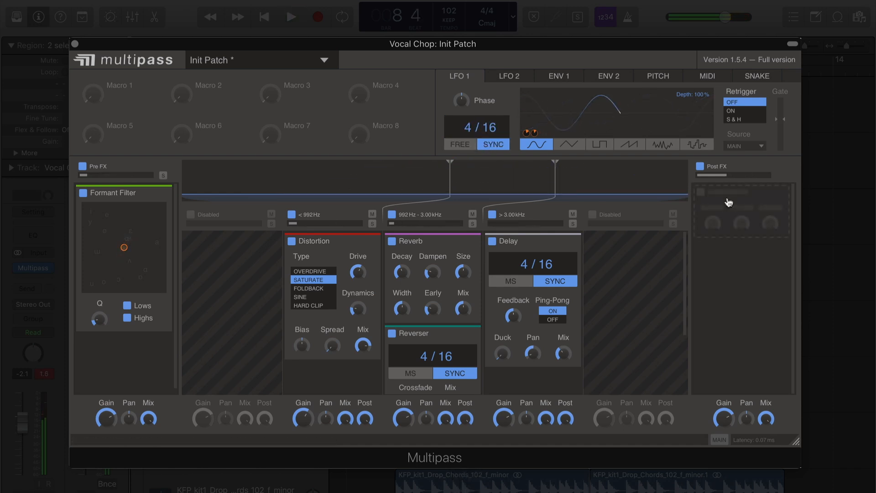
left_click(729, 202)
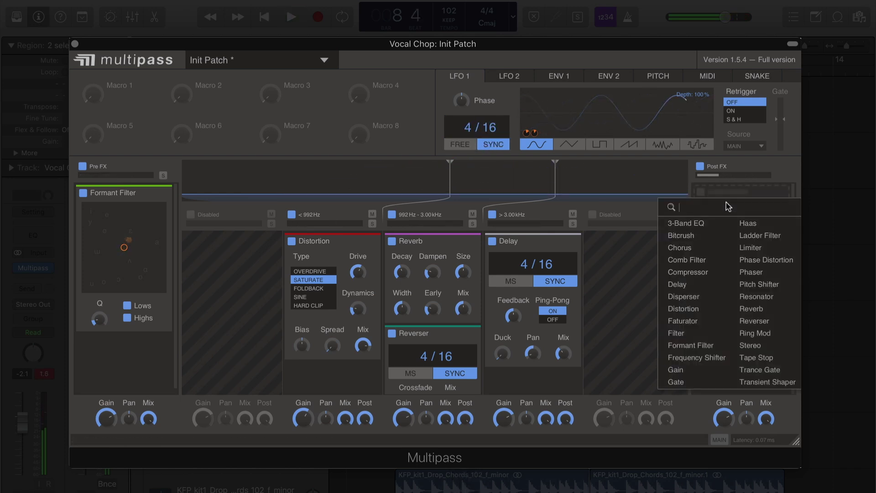
left_click(706, 370)
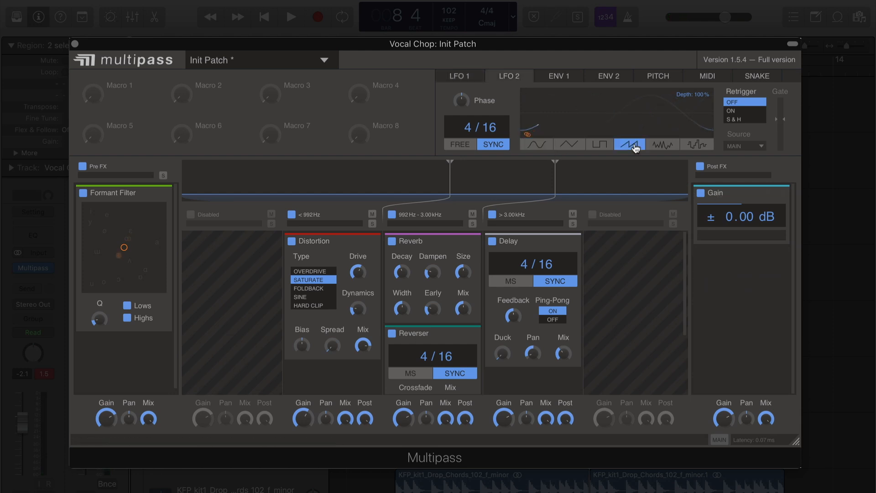
key("space")
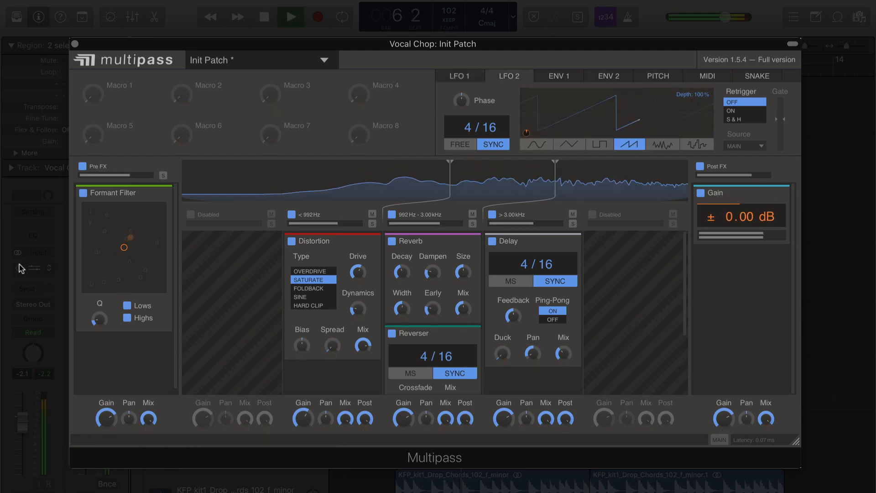